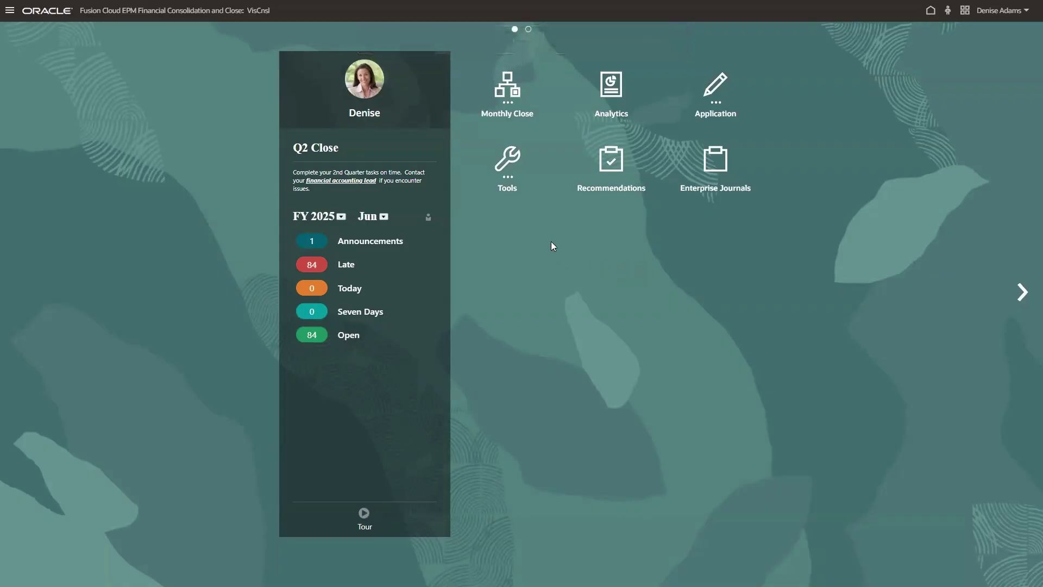
# Review the connection details of the ERP web service connection, leaving them unmodified.
pyautogui.click(507, 161)
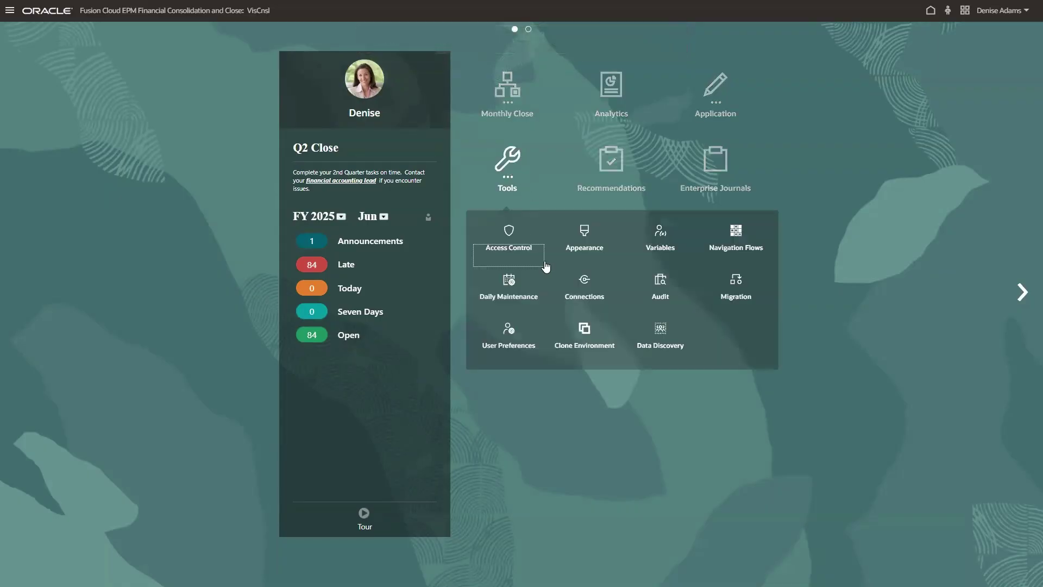
pyautogui.click(586, 285)
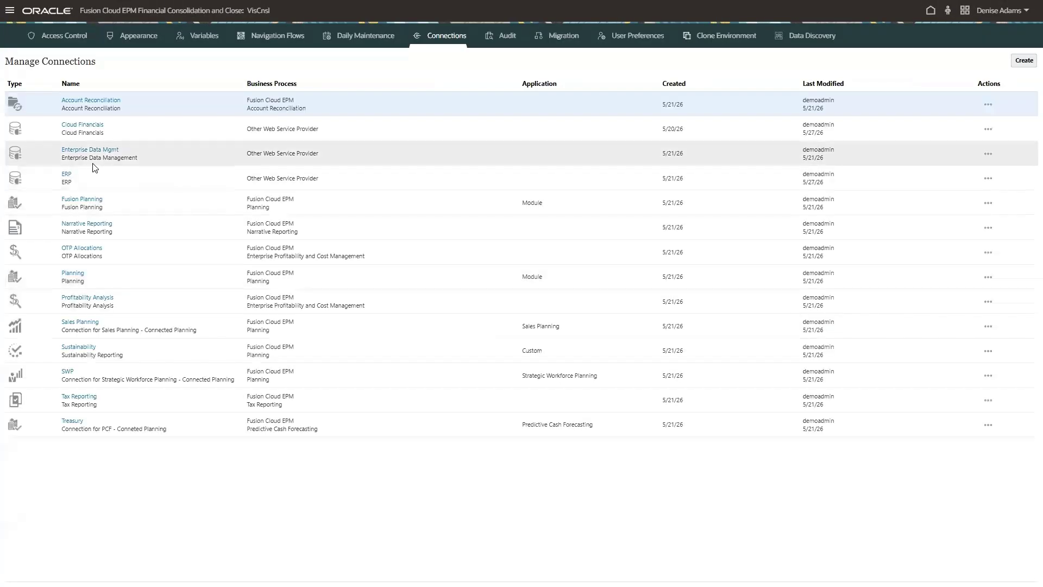
pyautogui.click(66, 174)
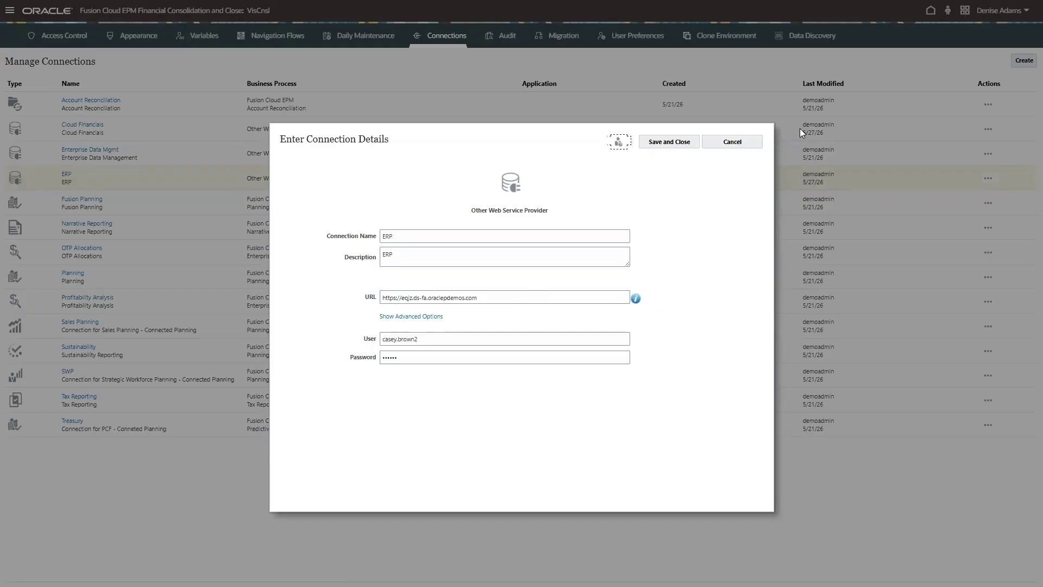
pyautogui.click(732, 142)
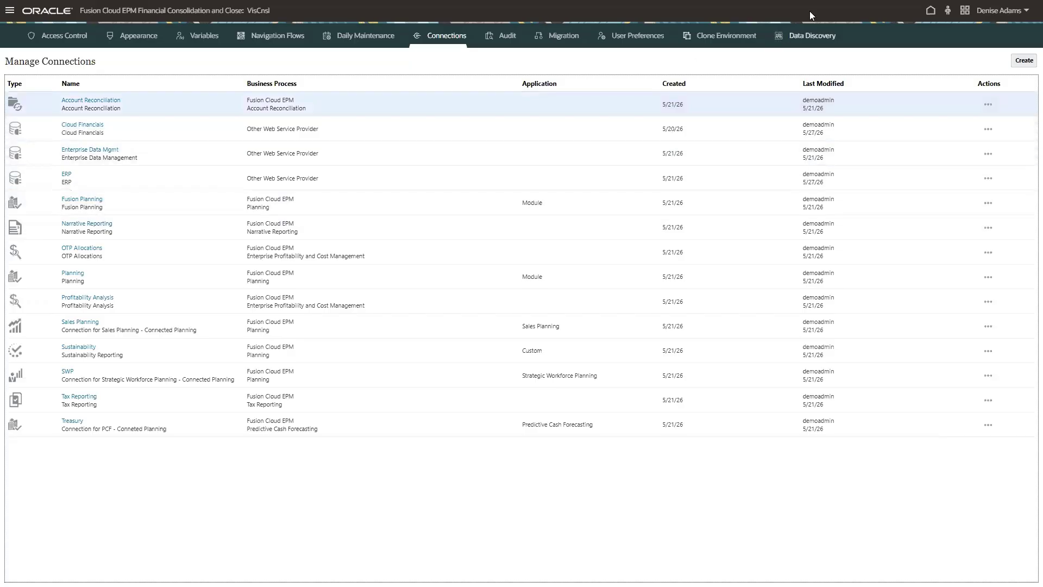
# View the members and attributes of the Cloud Financials Company dimension in the Enterprise Journals setup.
pyautogui.click(933, 14)
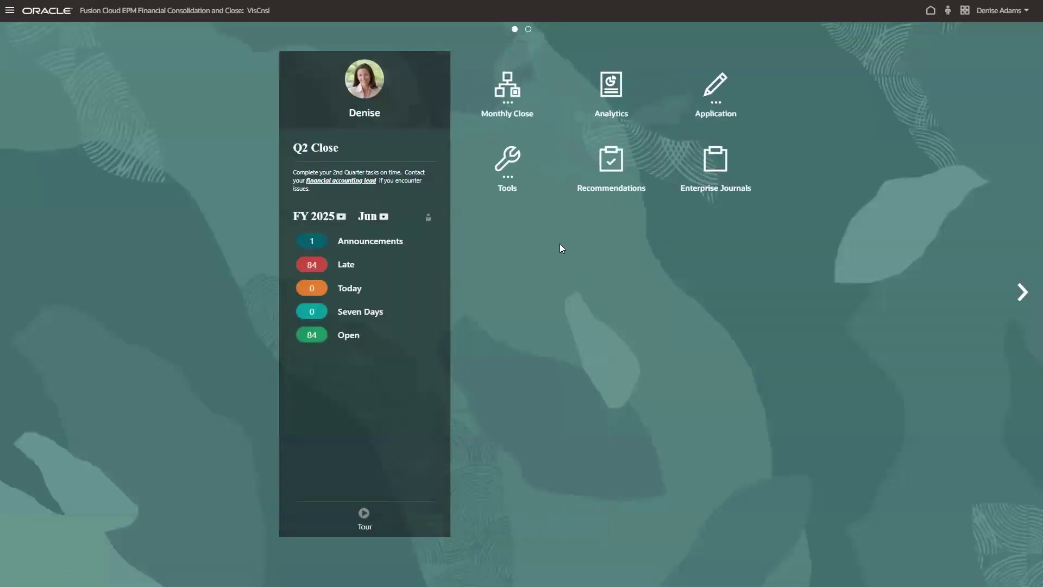
pyautogui.click(715, 106)
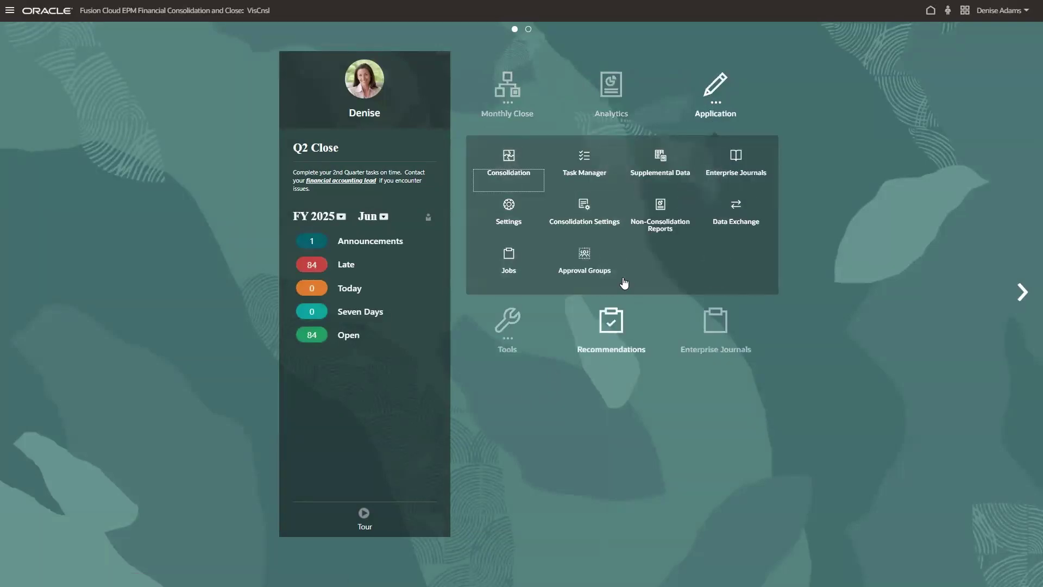
pyautogui.click(738, 157)
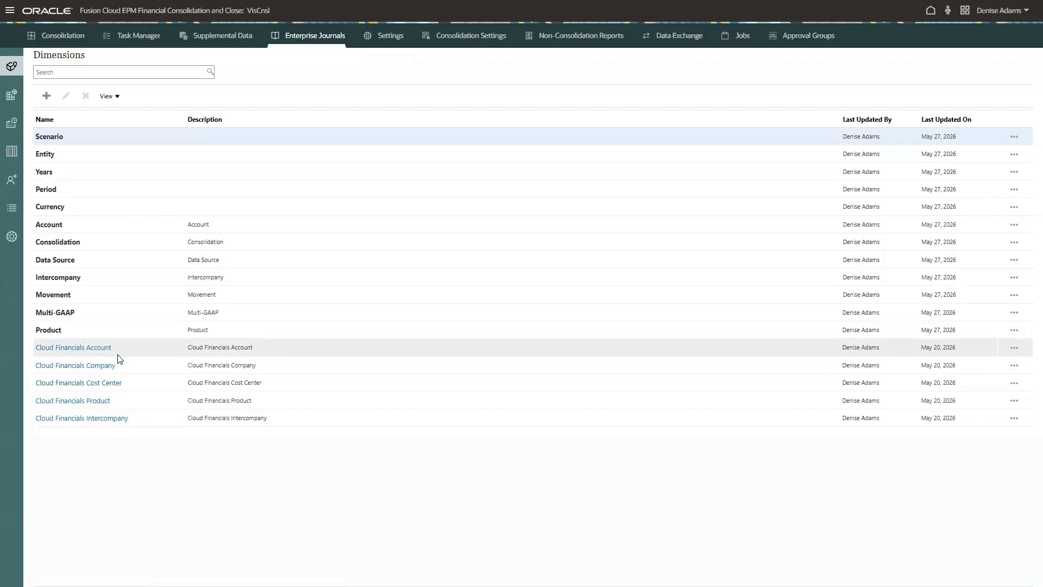
pyautogui.click(1014, 366)
pyautogui.click(973, 407)
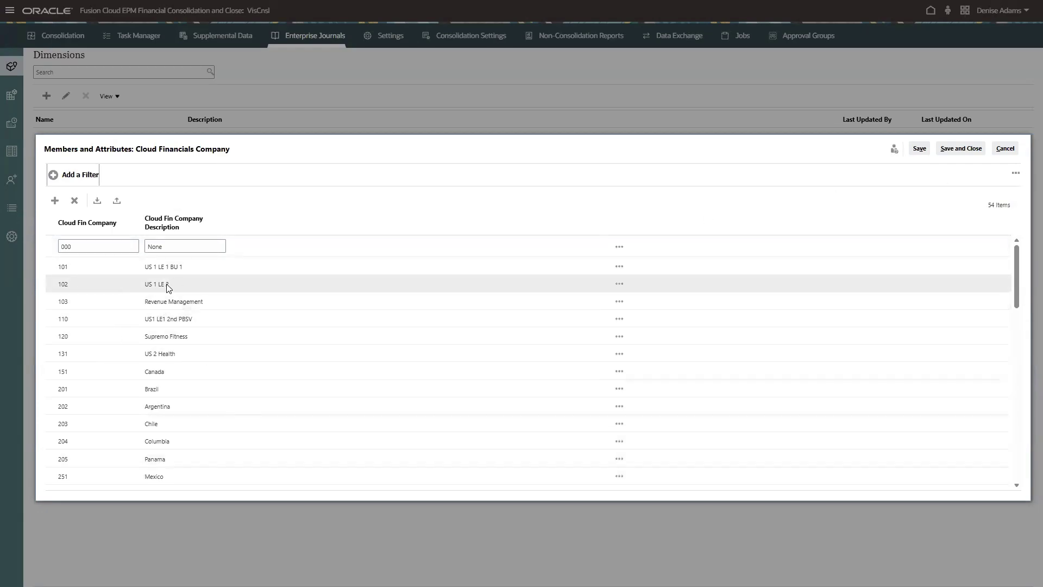
pyautogui.click(1005, 148)
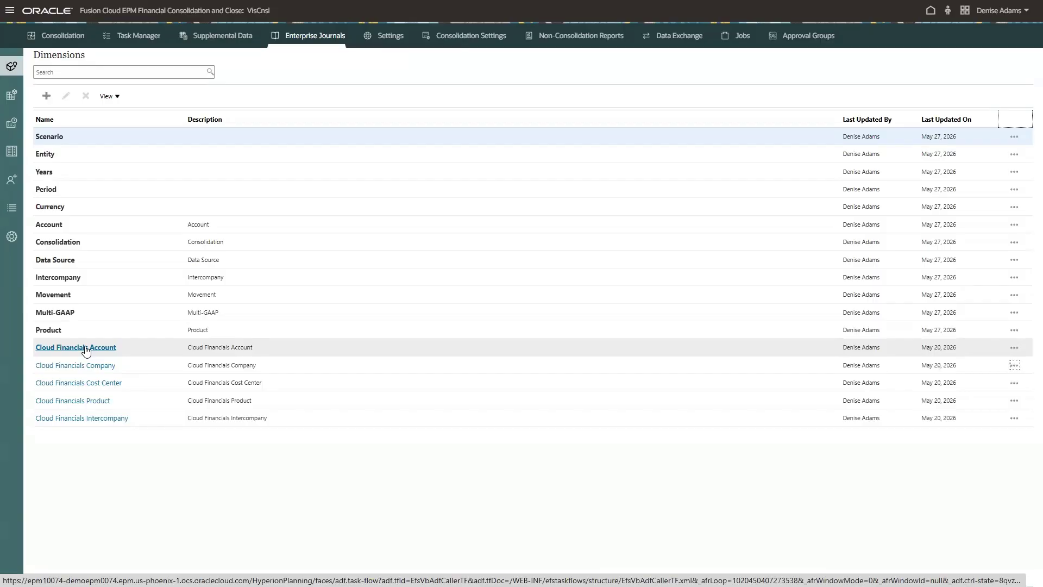
# View the members and attributes of the Cloud Financials Account dimension.
pyautogui.click(723, 352)
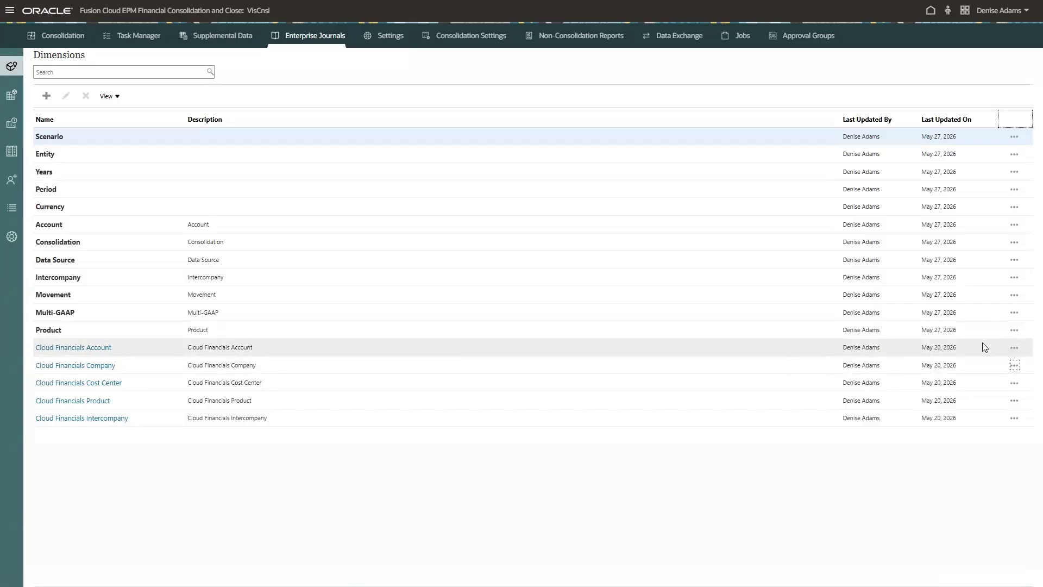
pyautogui.click(1016, 351)
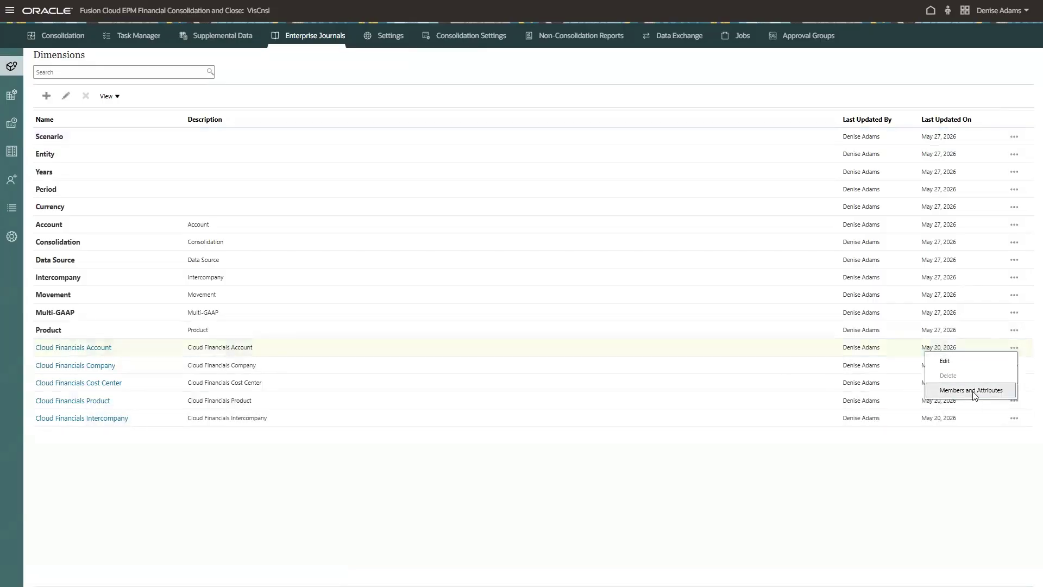
pyautogui.click(970, 389)
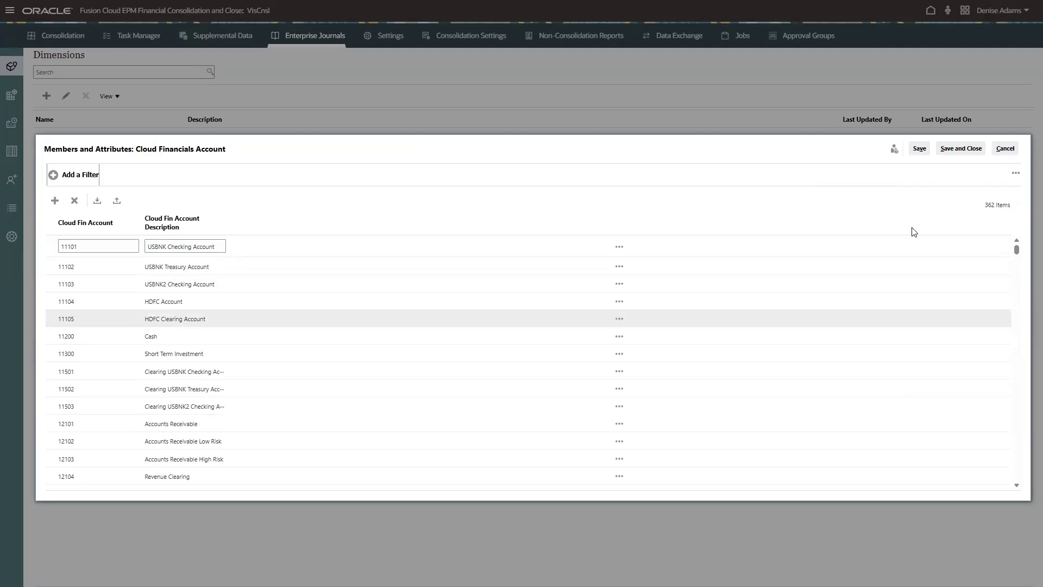
pyautogui.click(1011, 148)
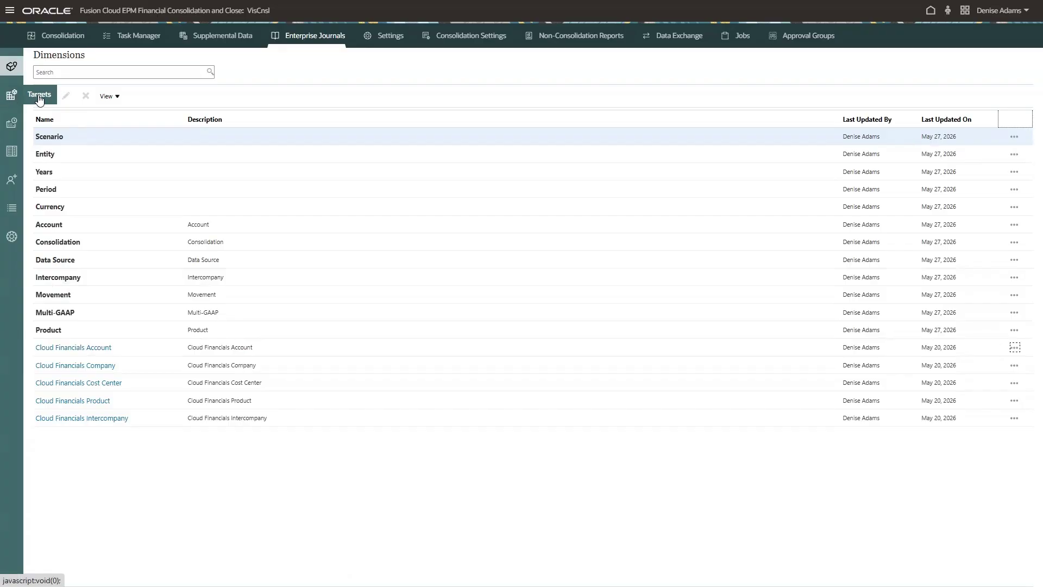
# Examine the full attribute list of the ERPTARGET target, including how each value is set.
pyautogui.click(39, 97)
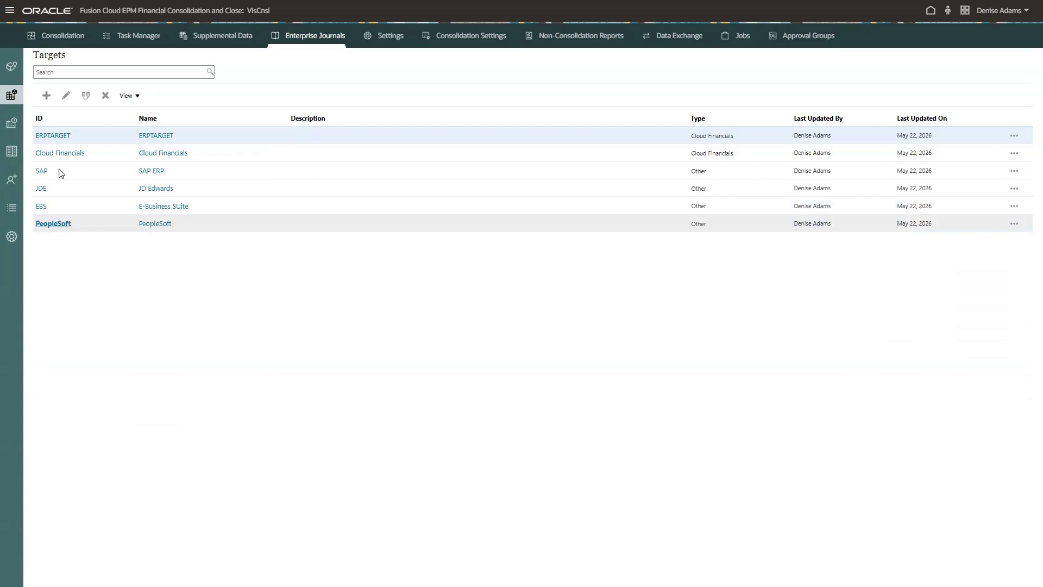
pyautogui.click(54, 136)
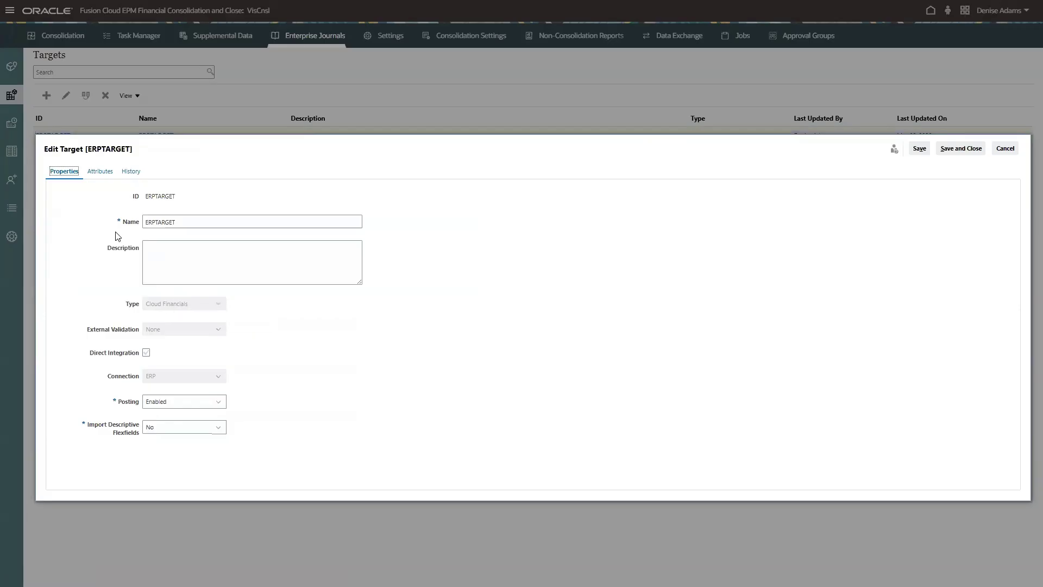
pyautogui.click(100, 171)
pyautogui.moveTo(1008, 254); pyautogui.dragTo(1006, 470)
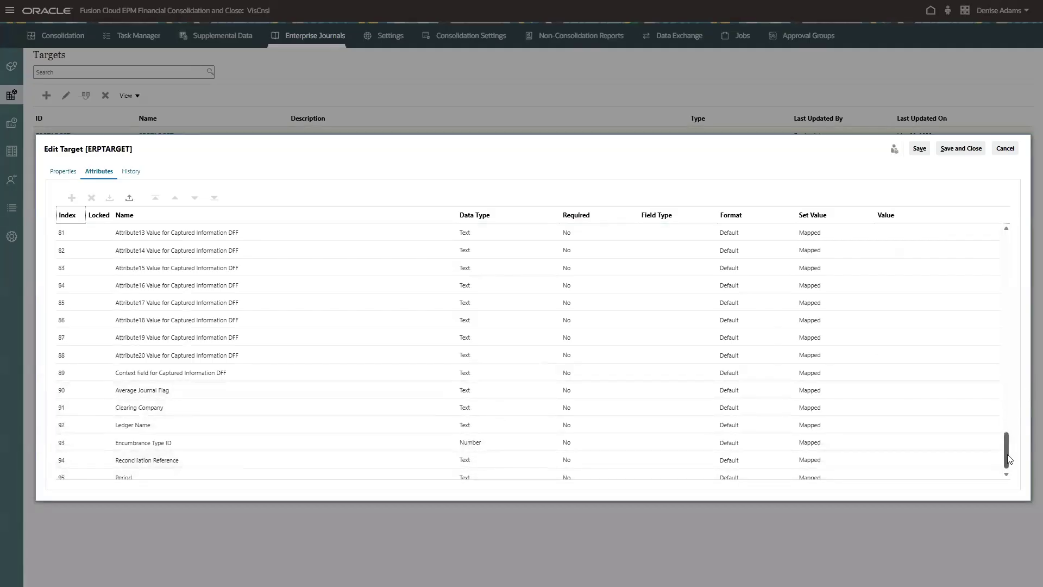
pyautogui.scroll(-1, 1008, 460)
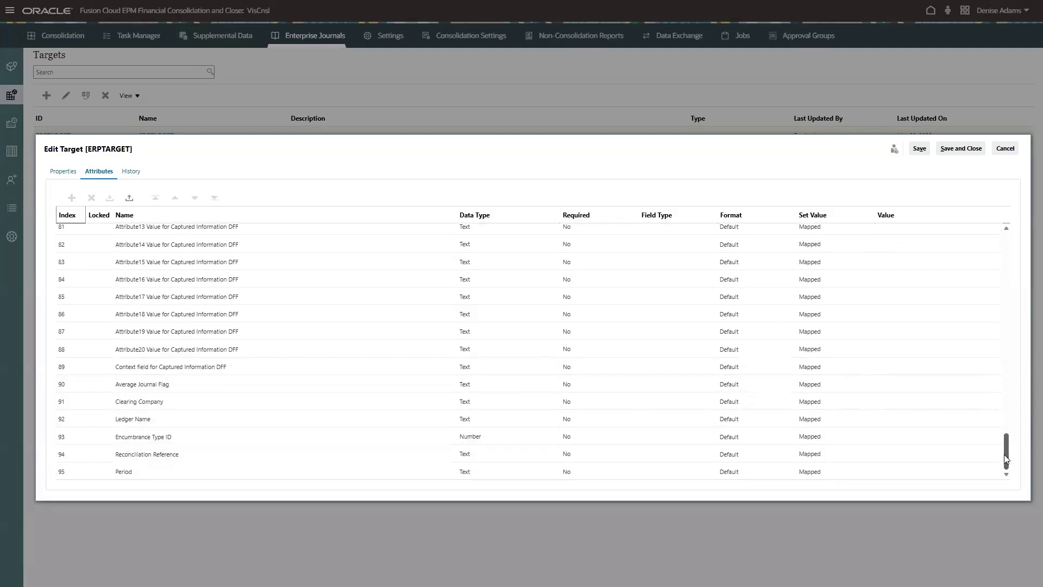
pyautogui.moveTo(1008, 459); pyautogui.dragTo(1007, 245)
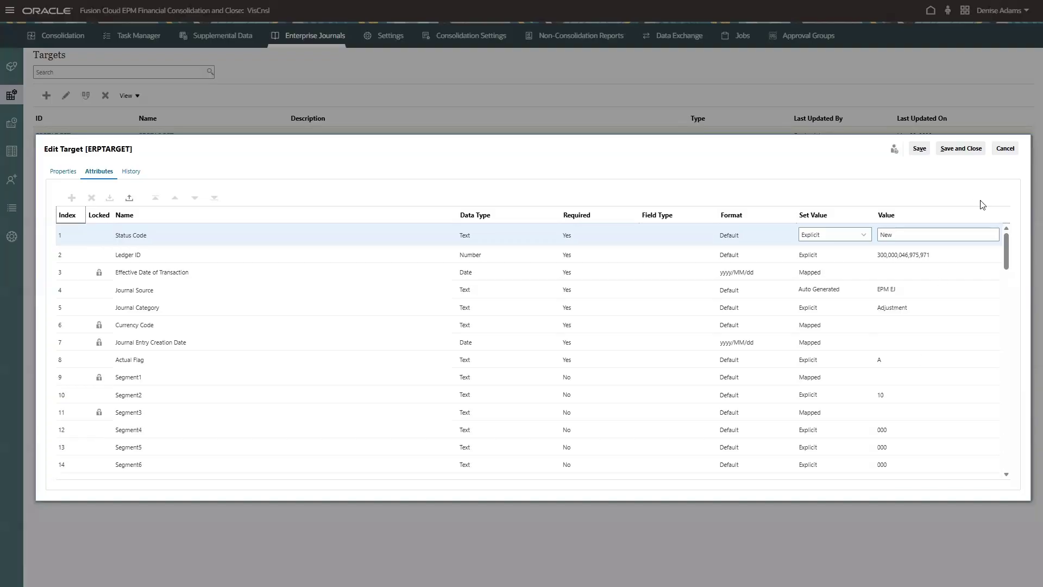
pyautogui.click(1006, 150)
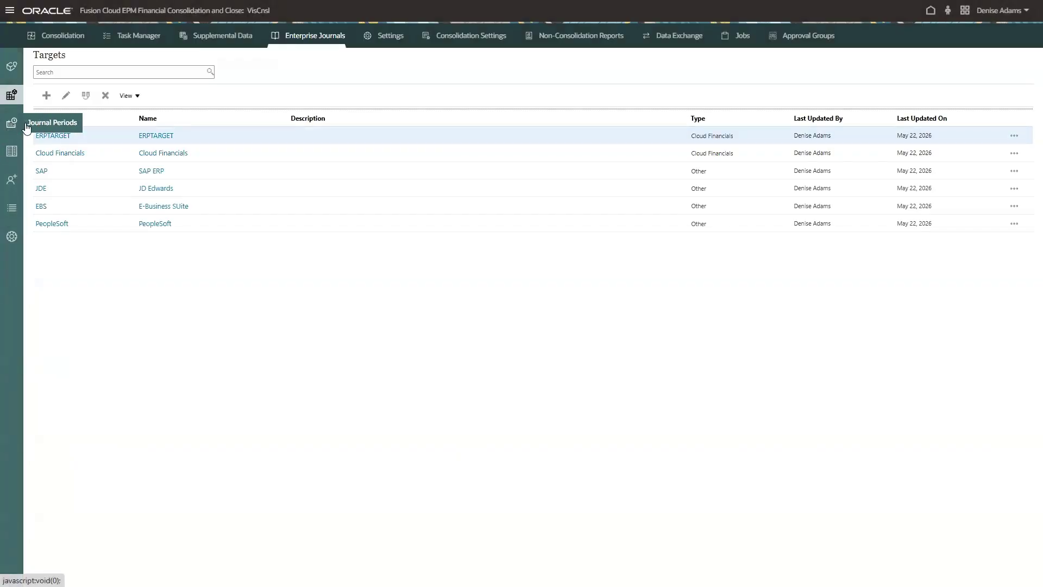
# Check the connection and posting properties of the ERPTARGET target, and display the journal periods.
pyautogui.click(52, 136)
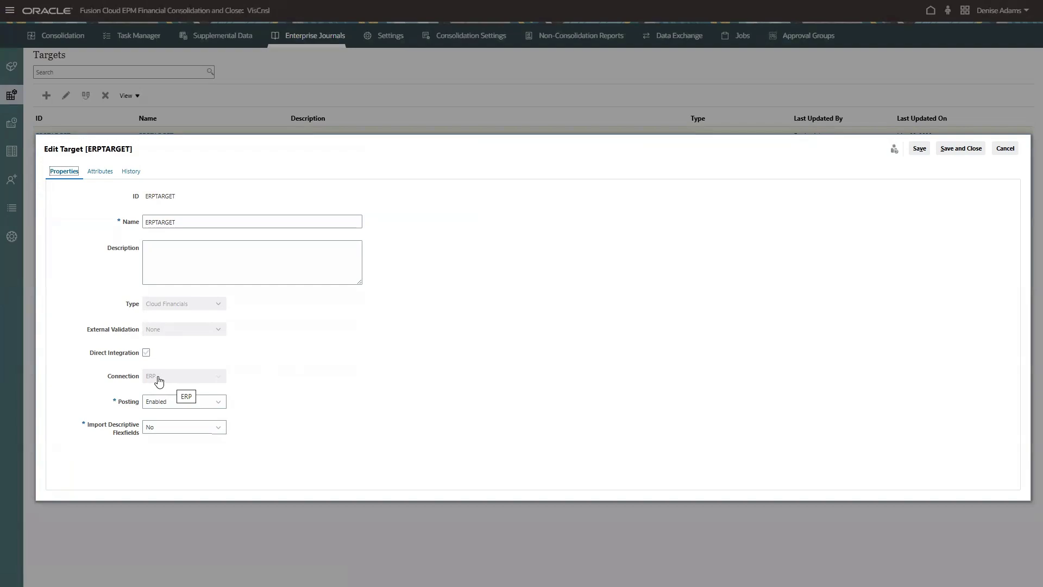
pyautogui.click(1006, 151)
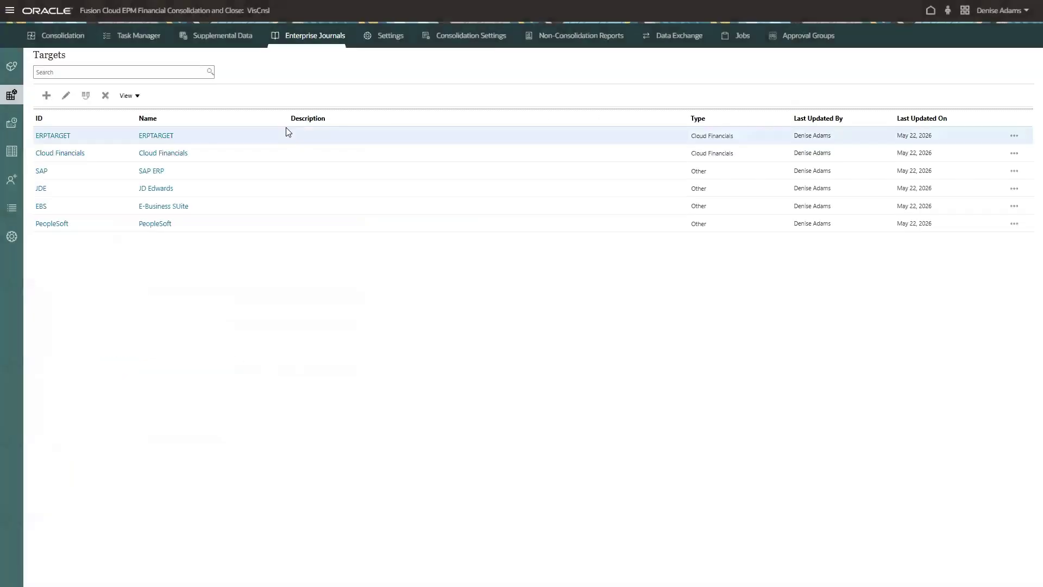
pyautogui.click(58, 121)
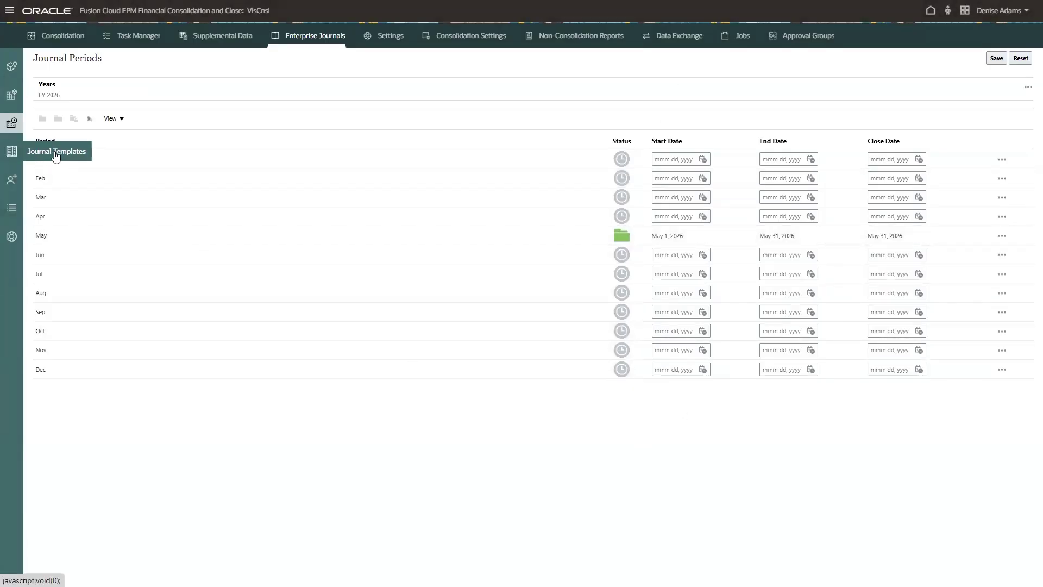
# Review the columns included in the Header section of the ERPTEMP journal template.
pyautogui.click(56, 156)
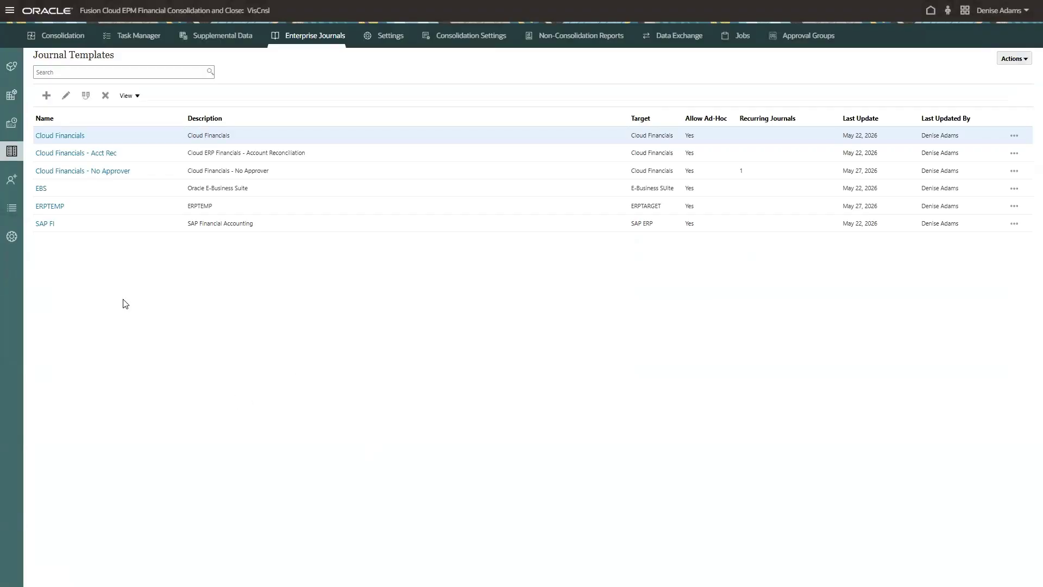
pyautogui.click(50, 212)
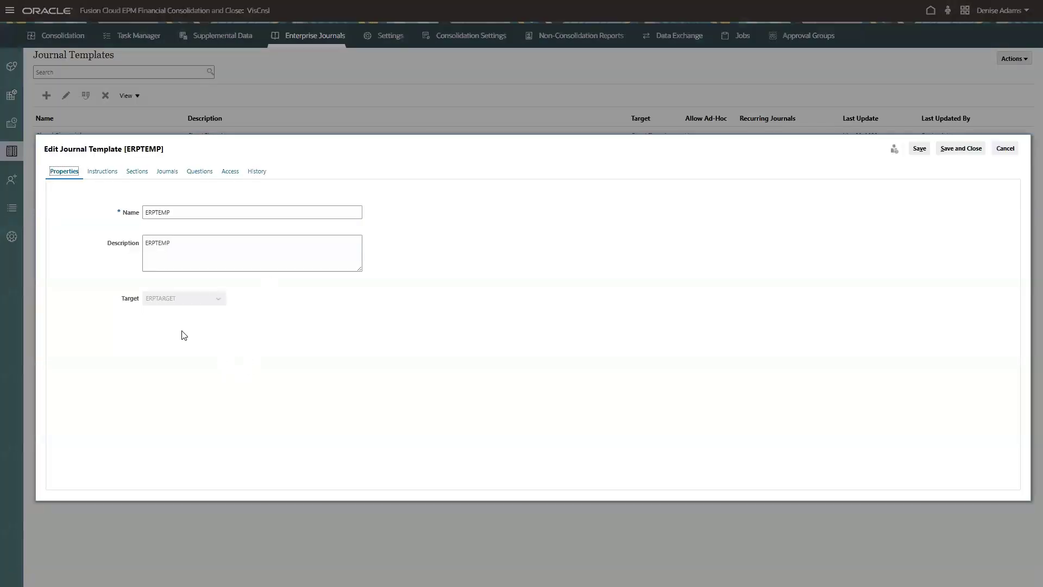
pyautogui.click(140, 173)
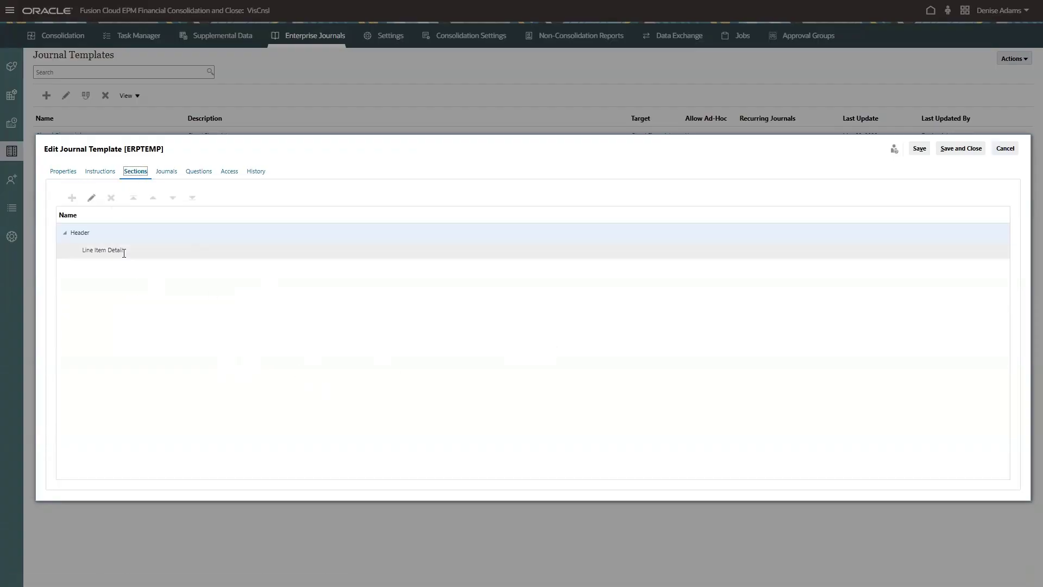
pyautogui.click(91, 197)
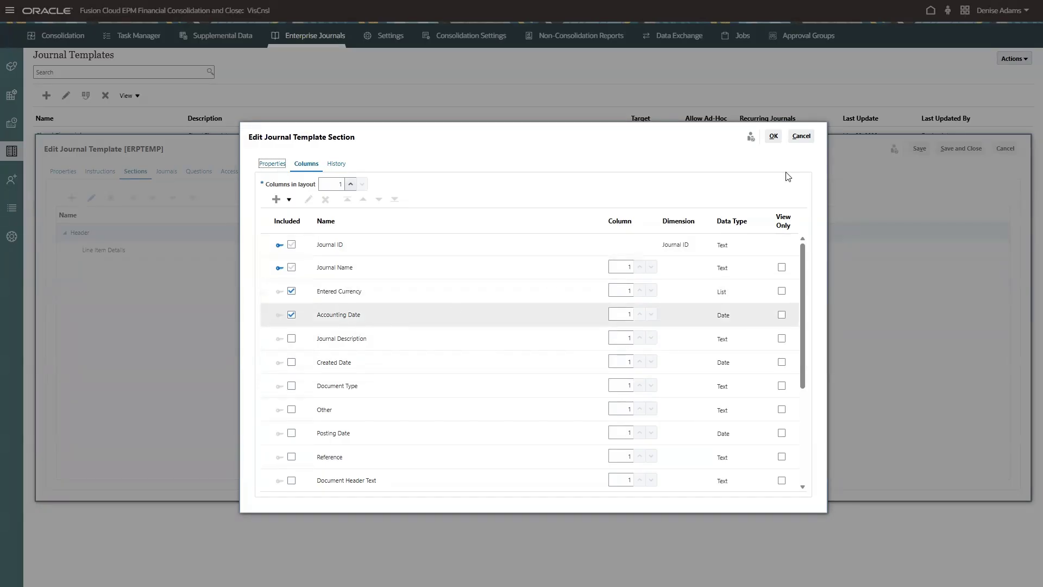
pyautogui.click(806, 138)
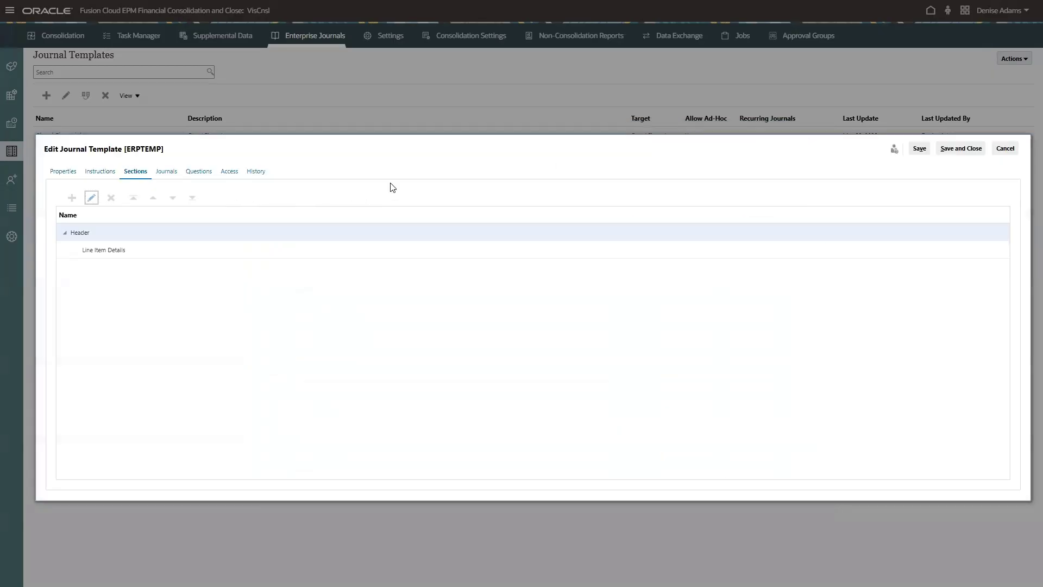
# Review all available and included columns of the Line Item Details section in the ERPTEMP template.
pyautogui.click(155, 248)
pyautogui.click(91, 197)
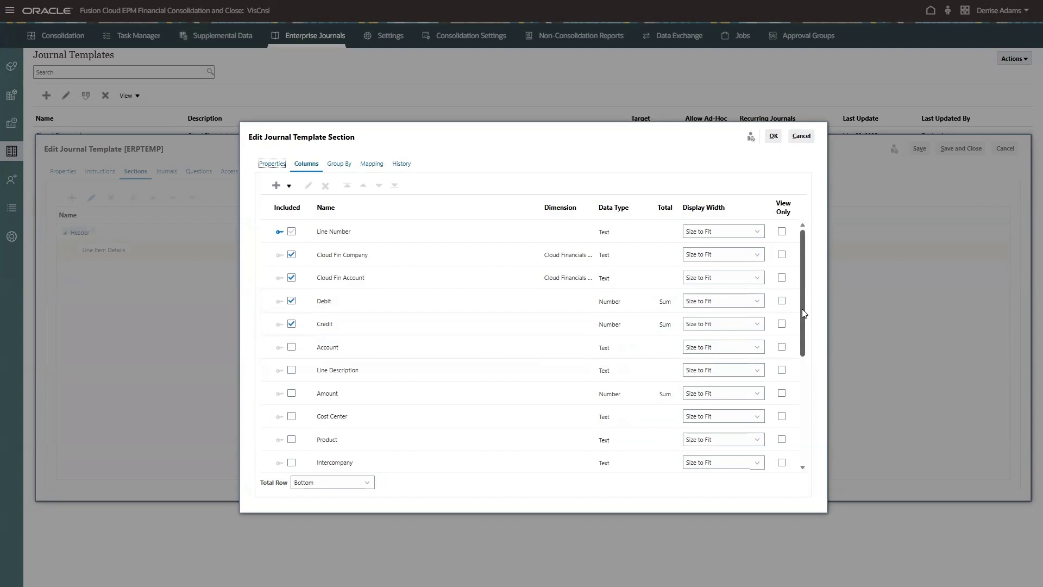
pyautogui.moveTo(802, 311); pyautogui.dragTo(803, 459)
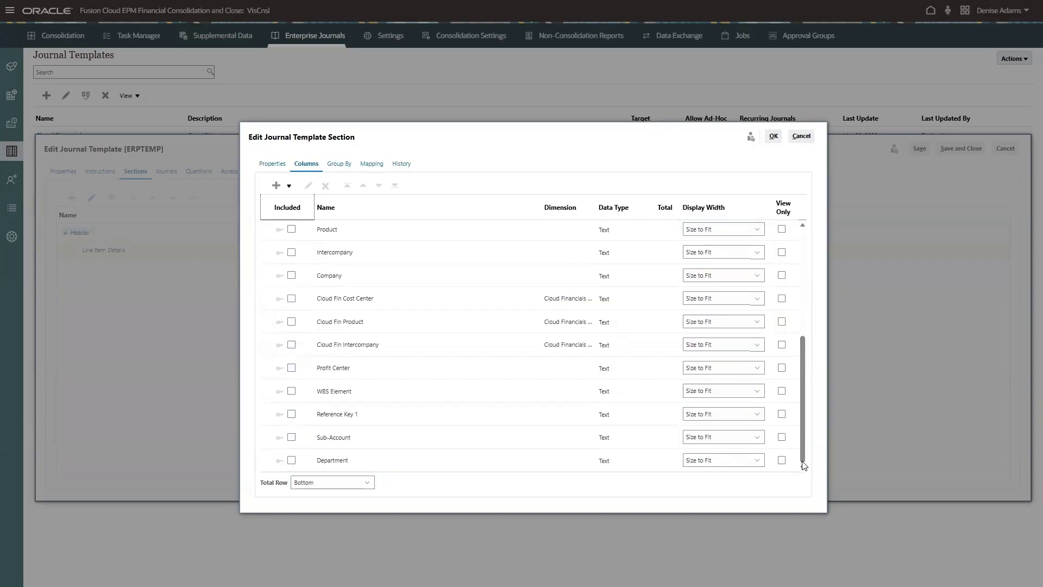
pyautogui.moveTo(803, 459); pyautogui.dragTo(810, 272)
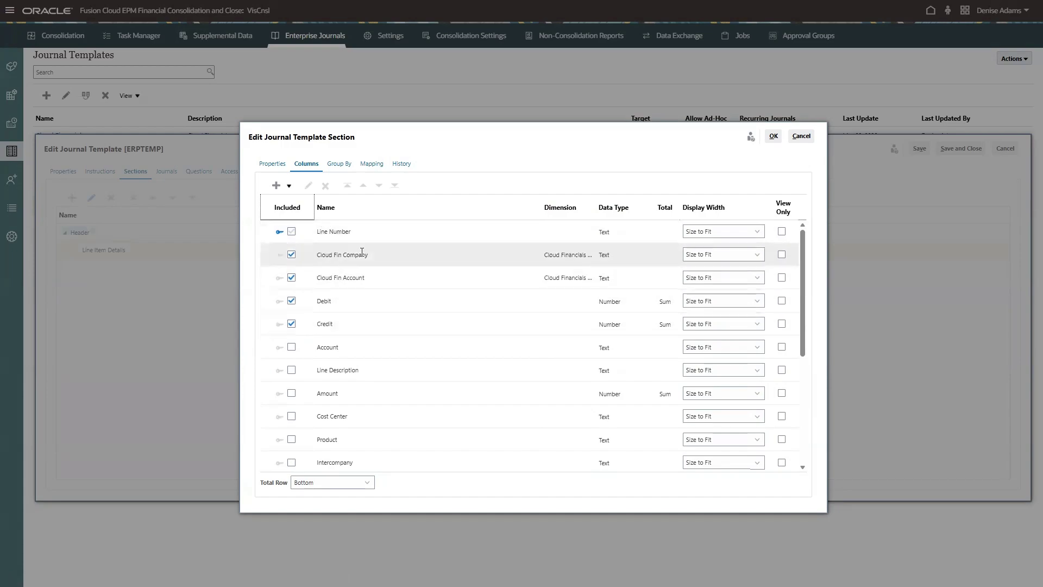
# Examine how the Line Item Details section maps target attributes, including segments and debit and credit amounts, to journal attributes, then close it without changes.
pyautogui.click(371, 163)
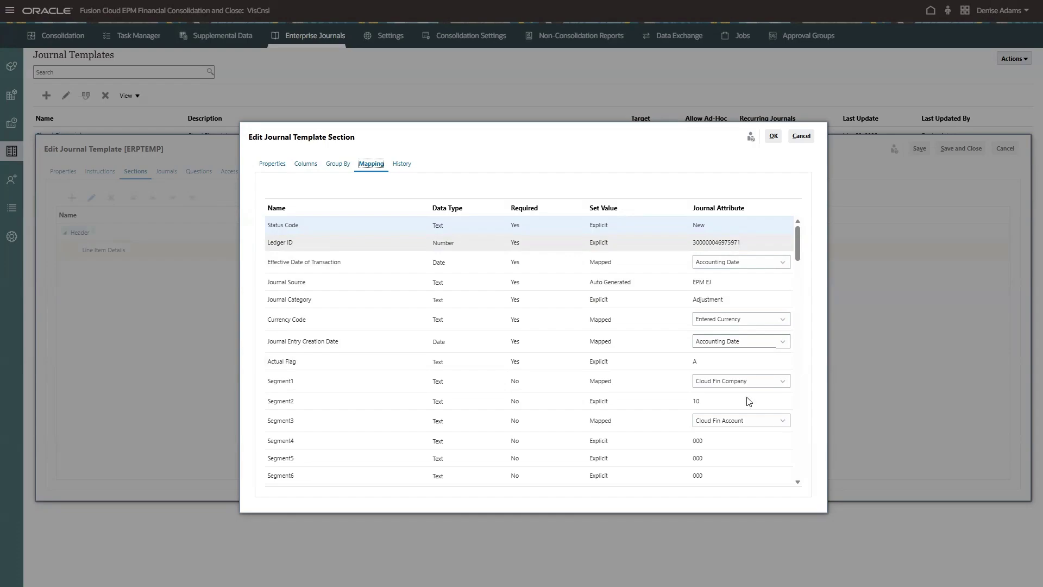
pyautogui.click(798, 482)
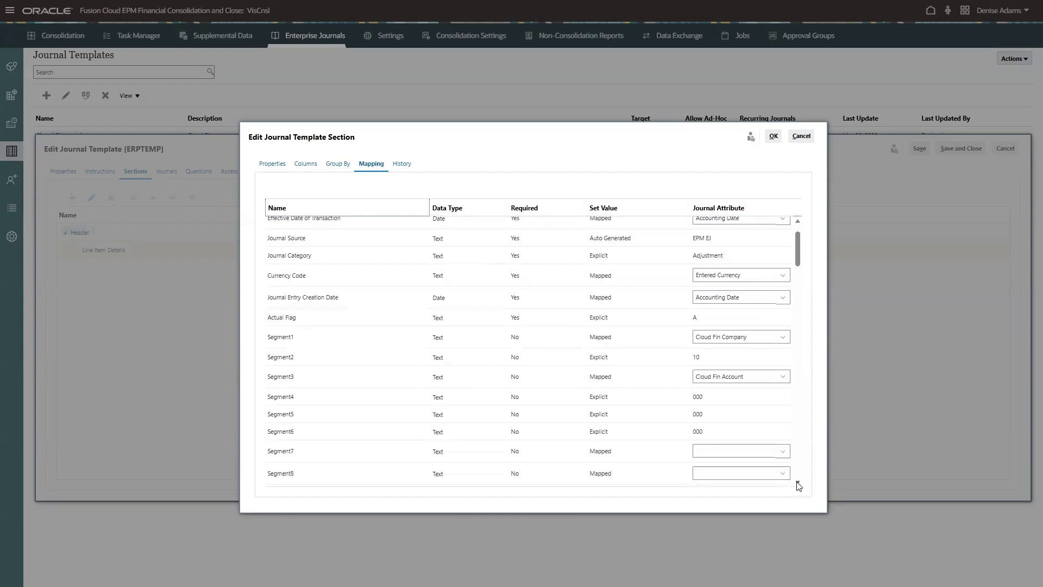
pyautogui.click(797, 482)
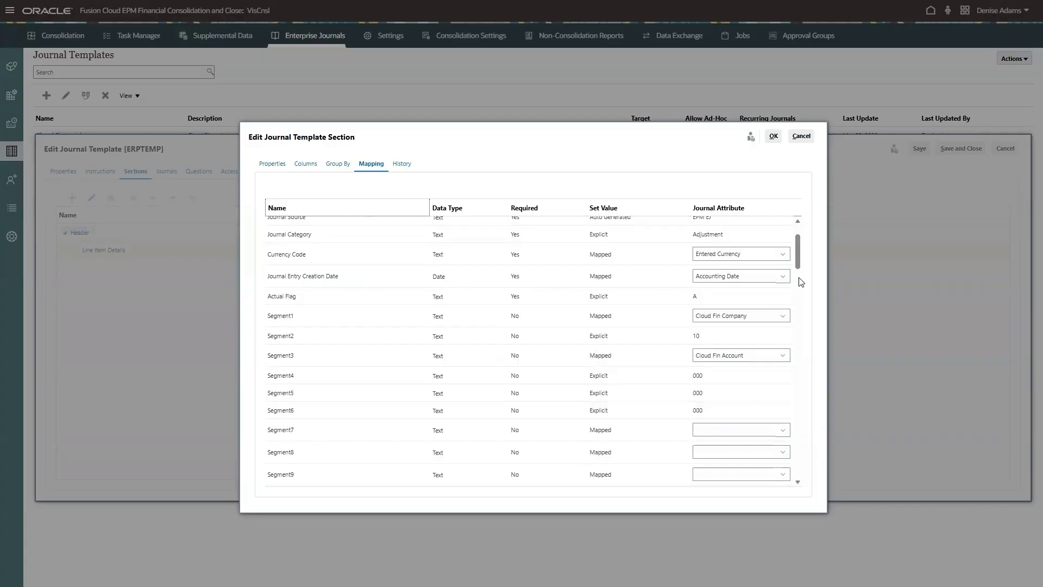
pyautogui.click(798, 221)
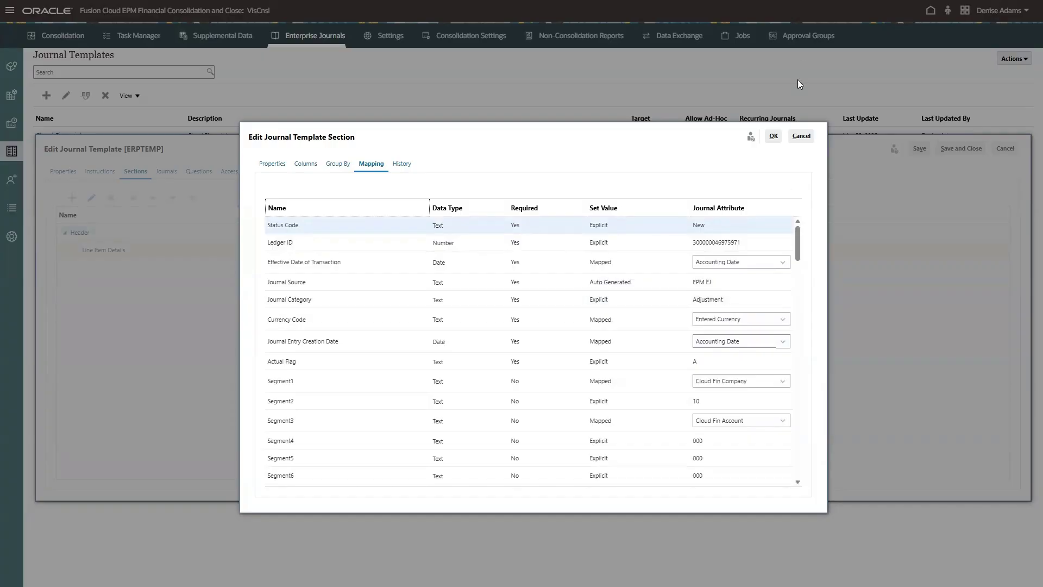
pyautogui.click(799, 483)
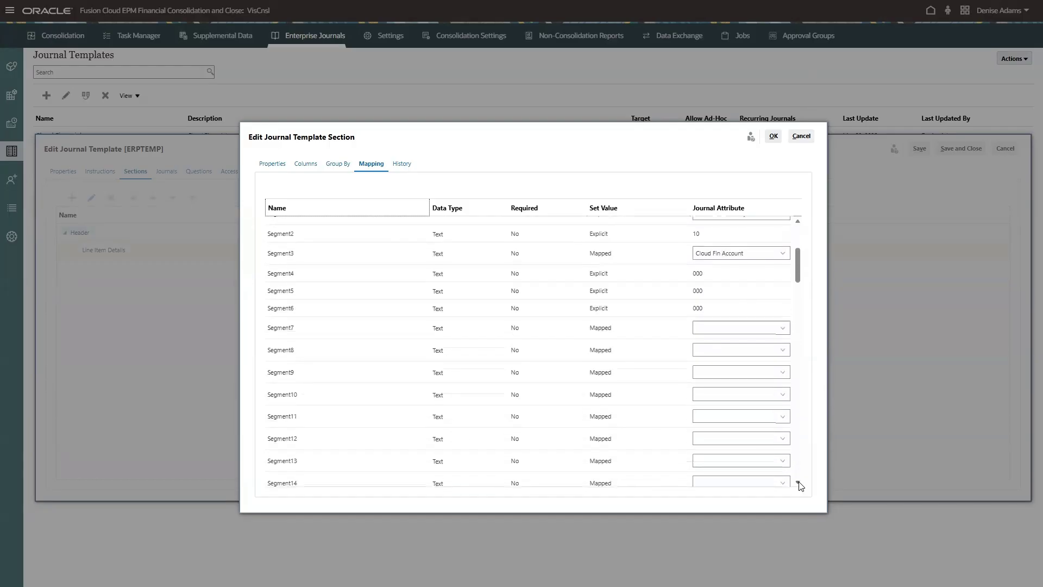
pyautogui.moveTo(800, 482); pyautogui.dragTo(800, 482)
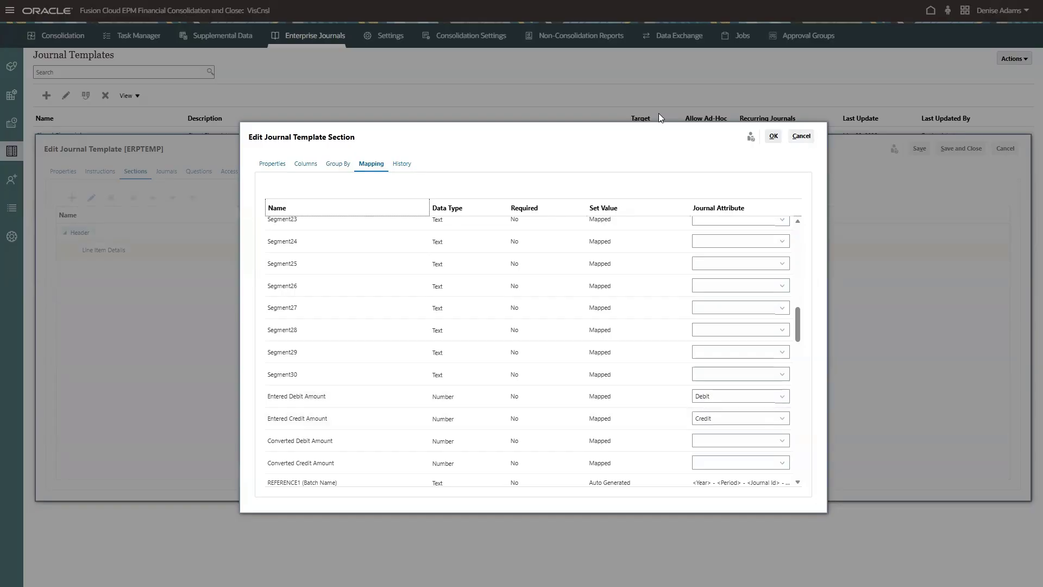
pyautogui.click(305, 164)
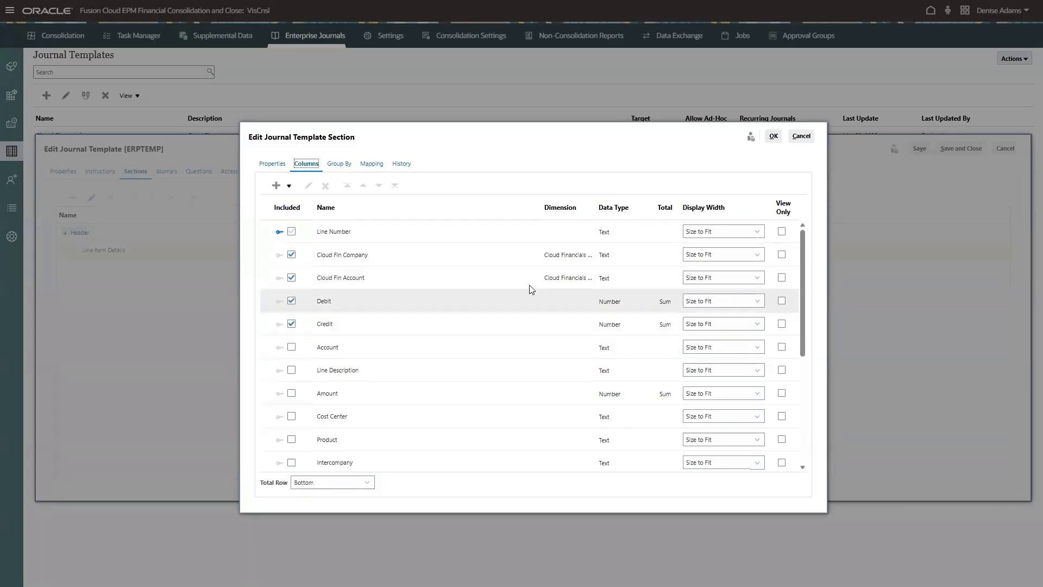
pyautogui.click(807, 137)
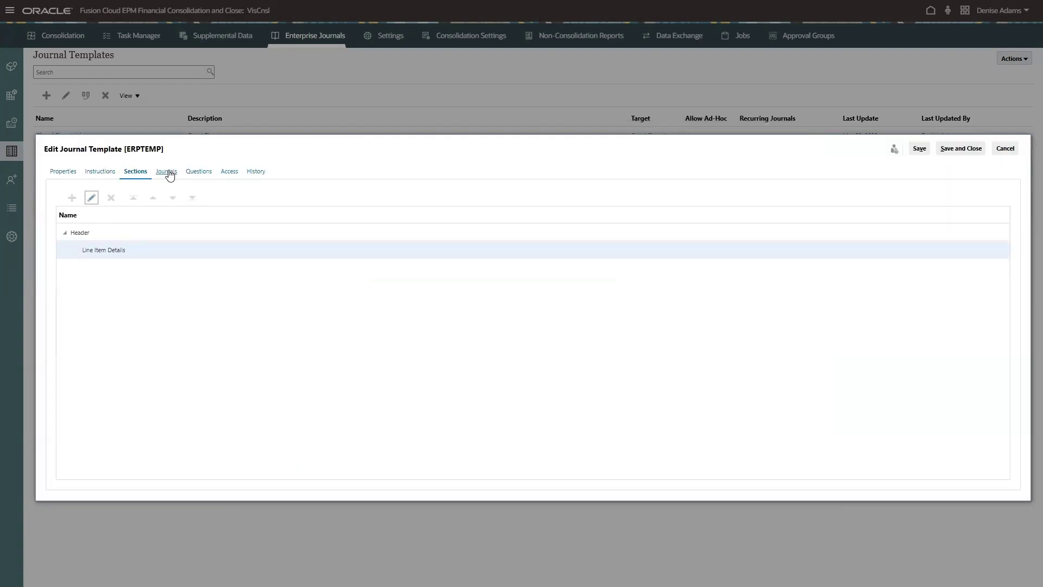
# Review the ERPTEMP template's journal schedule and workflow options and its ad-hoc preparer assignment, then leave the template without saving.
pyautogui.click(166, 172)
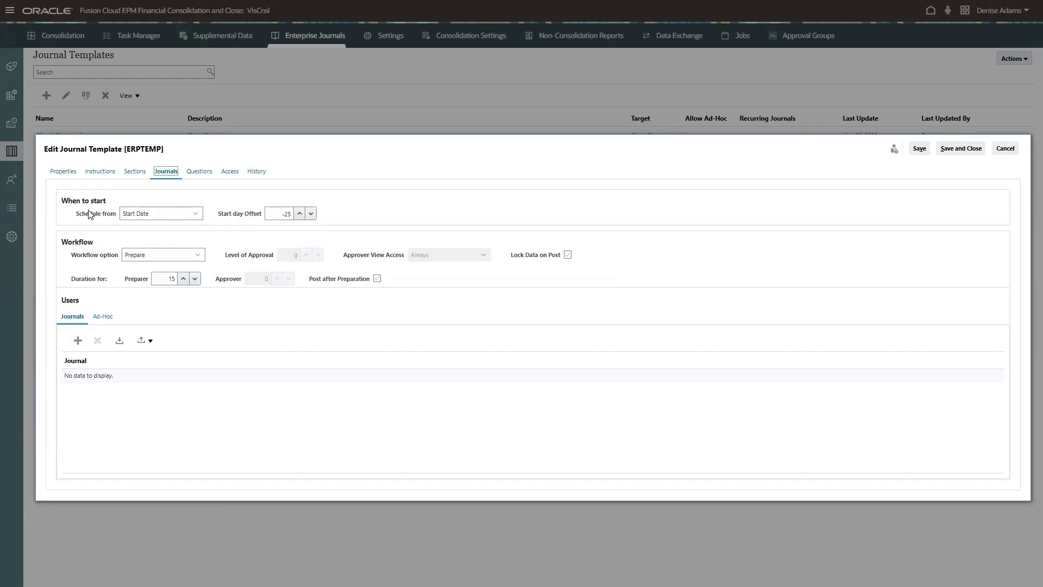
pyautogui.click(173, 215)
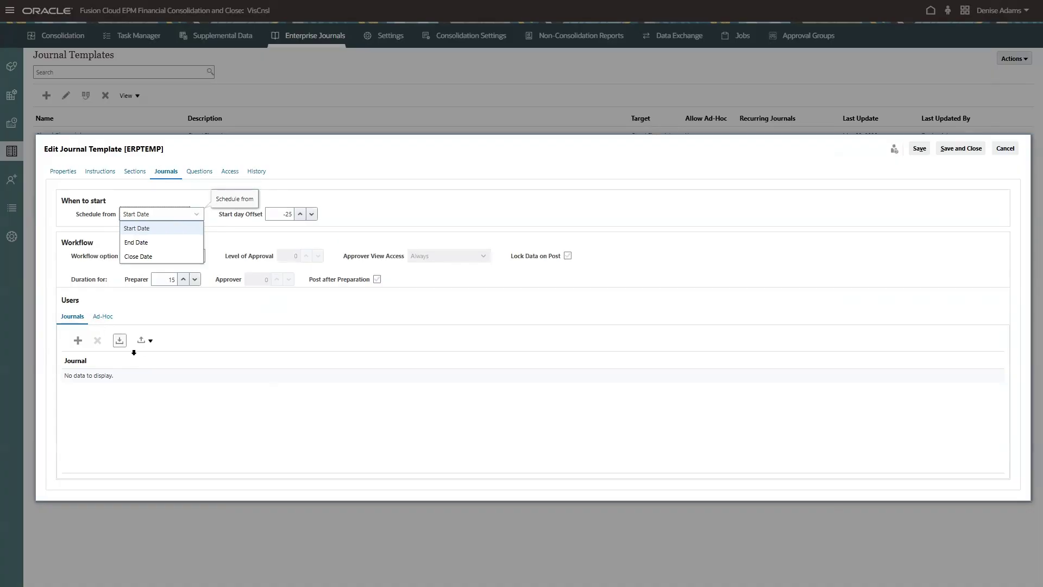
pyautogui.click(228, 317)
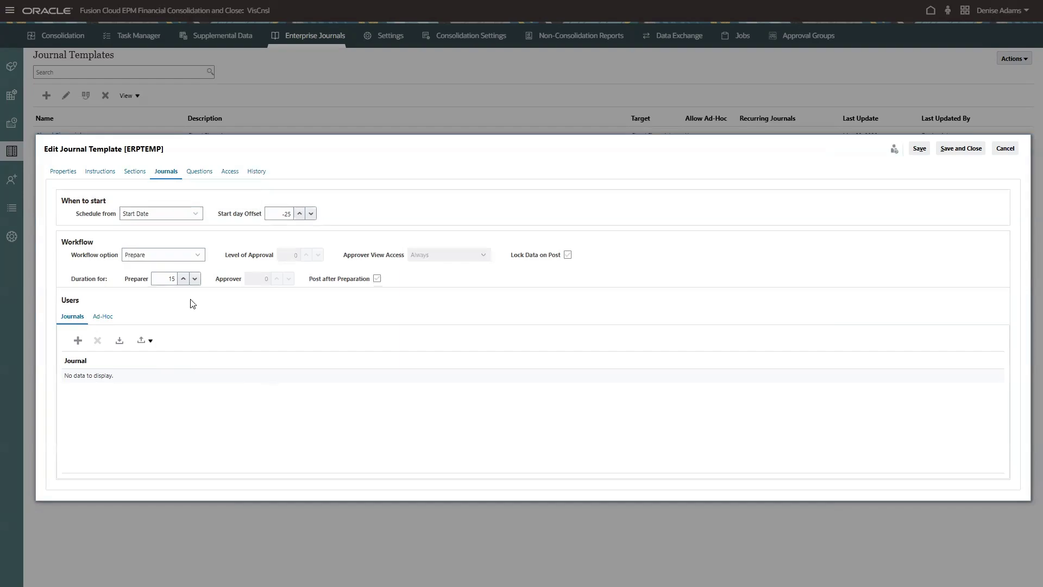
pyautogui.click(160, 256)
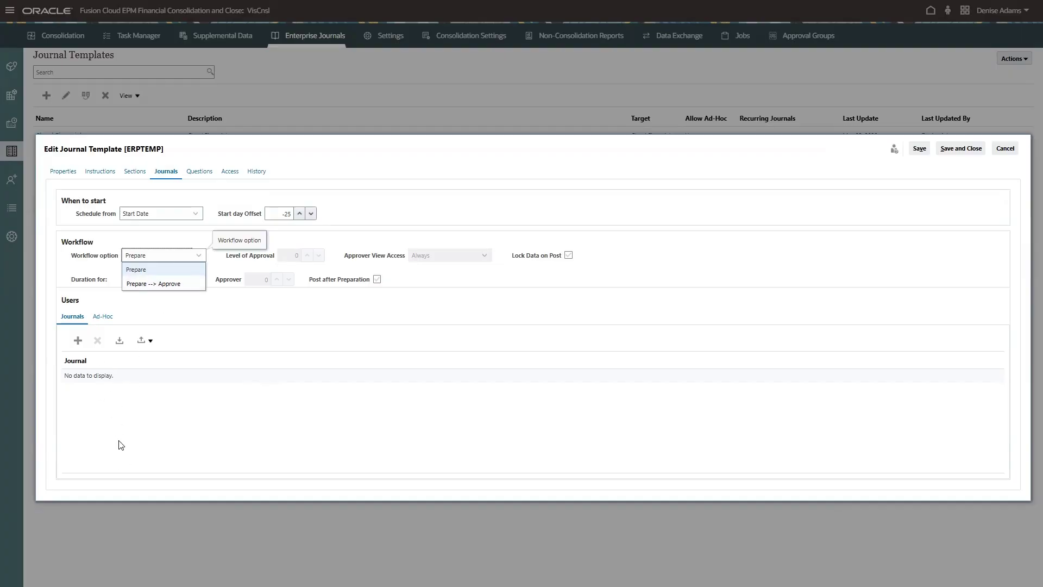
pyautogui.click(144, 271)
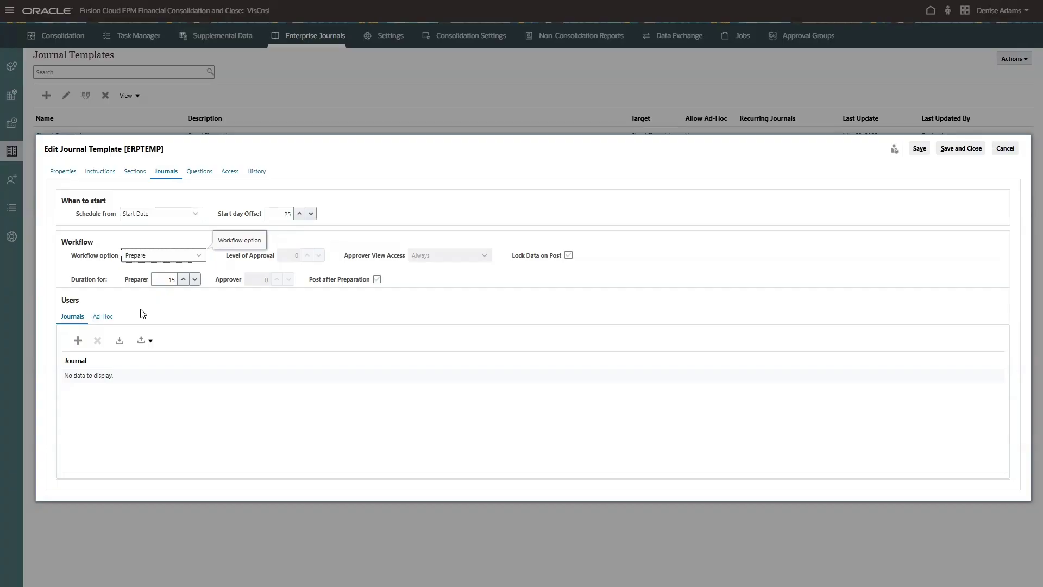
pyautogui.click(102, 317)
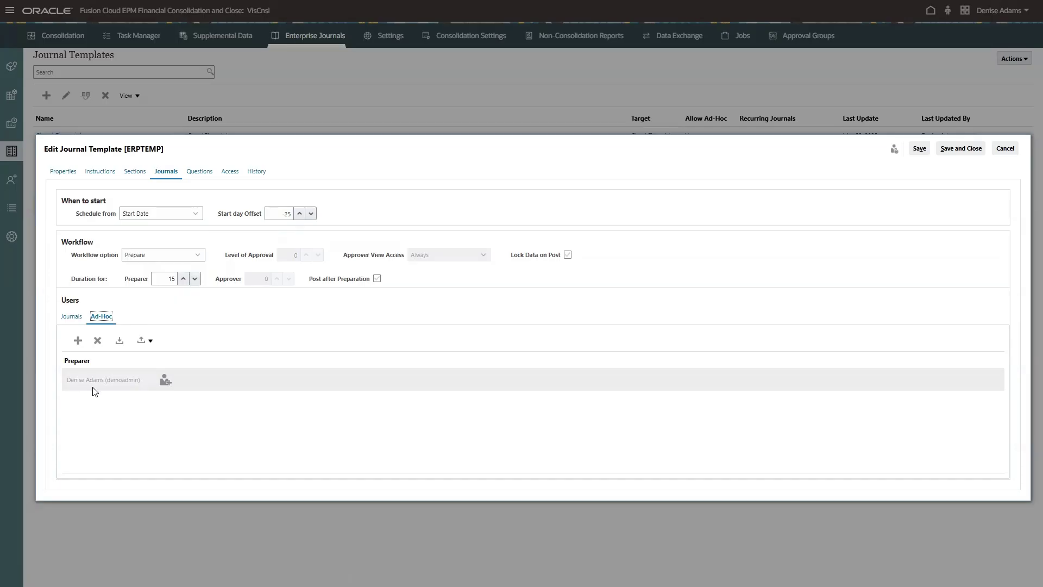
pyautogui.click(1006, 149)
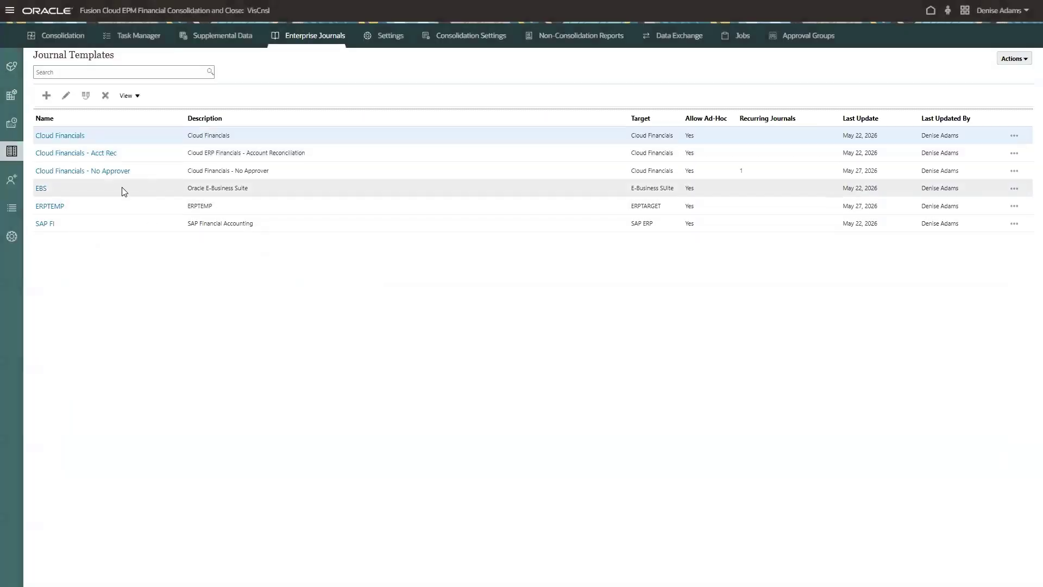
# Inspect the validation options for the ERPTEMP journal template without running the validation.
pyautogui.click(84, 211)
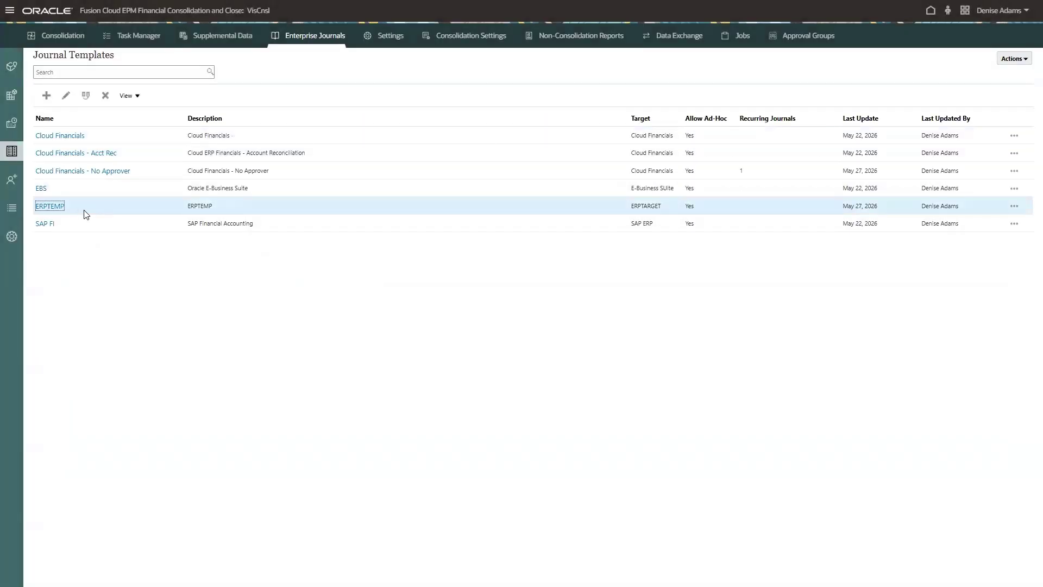
pyautogui.click(1021, 61)
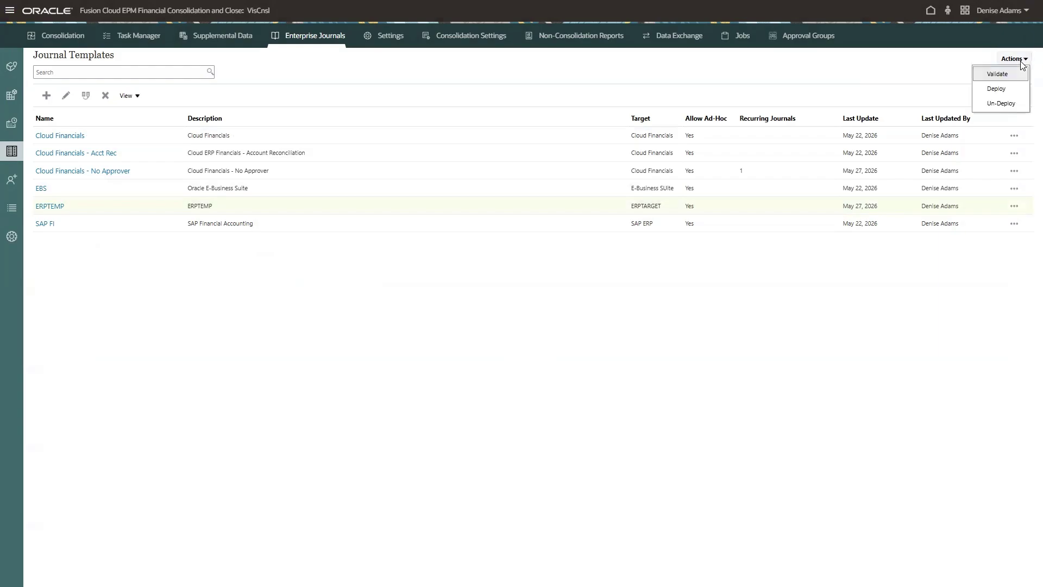
pyautogui.click(998, 76)
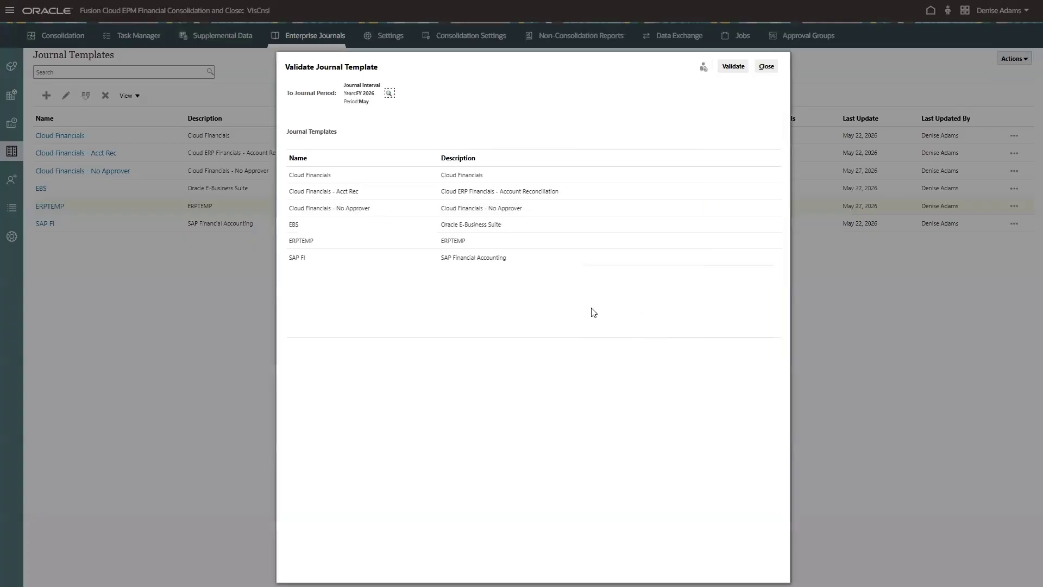
pyautogui.click(331, 248)
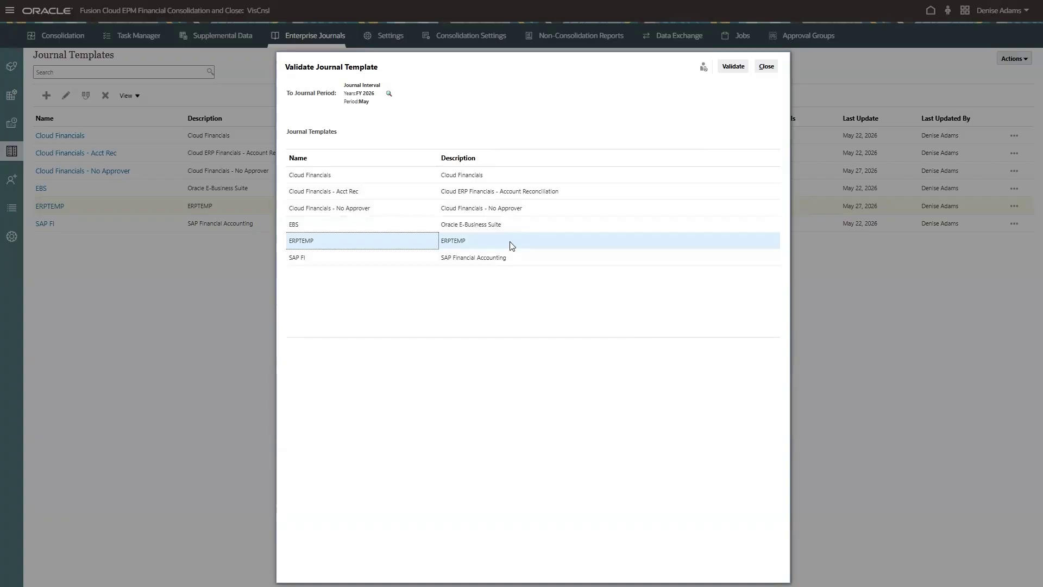
pyautogui.click(767, 70)
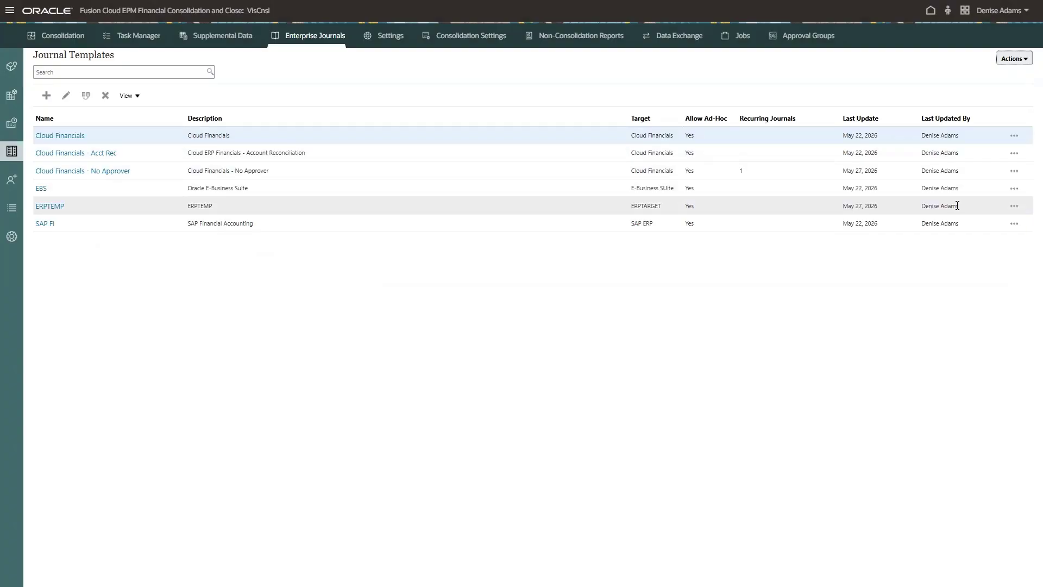
# Check the deployment options for the ERPTEMP journal template without deploying it.
pyautogui.click(1022, 59)
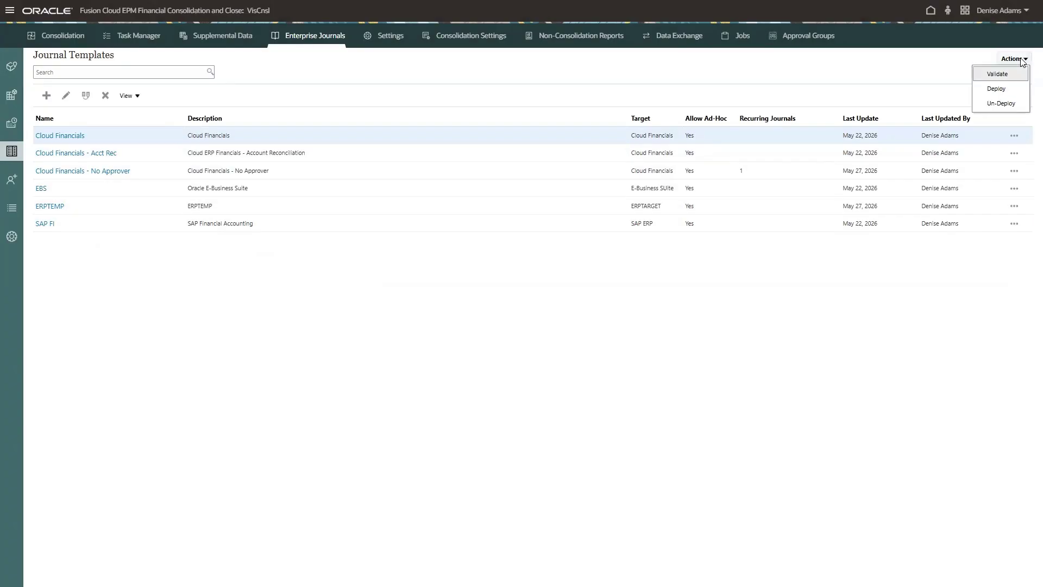
pyautogui.click(1004, 88)
pyautogui.click(352, 241)
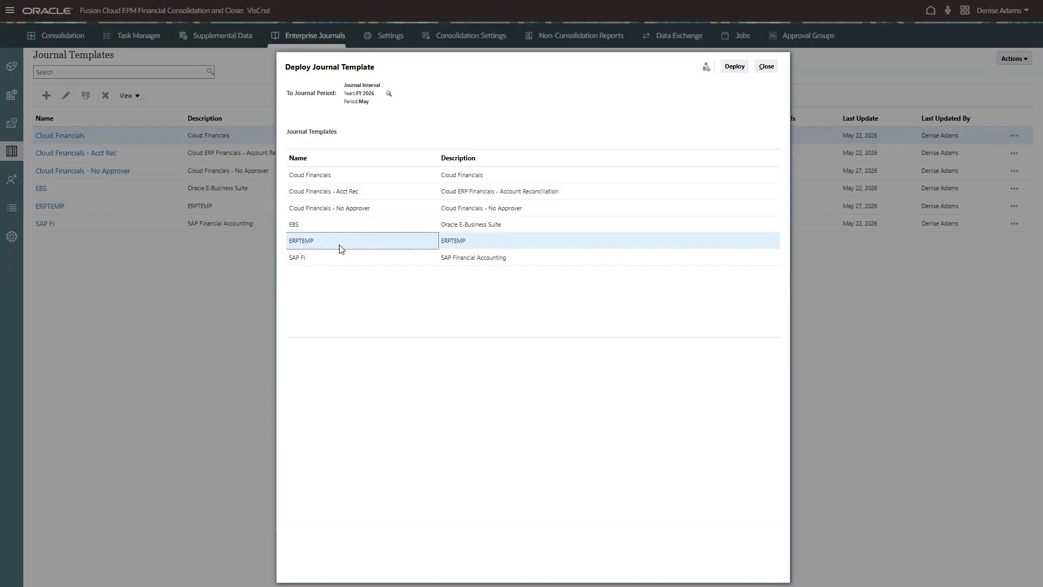
pyautogui.click(767, 67)
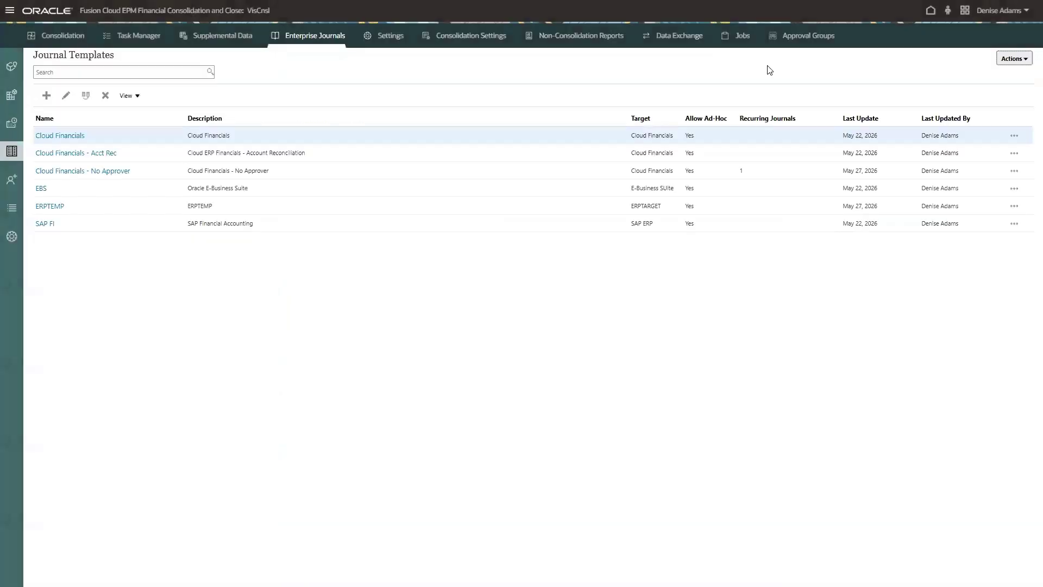